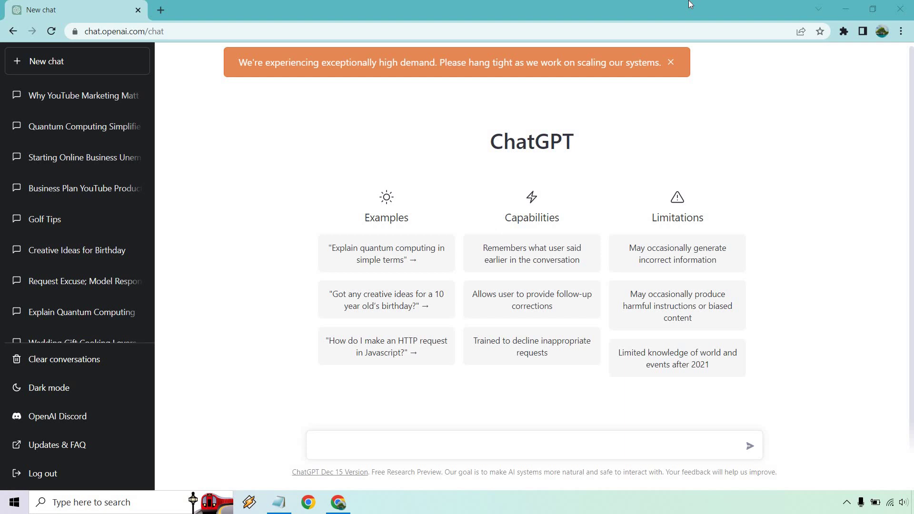
# Paste the article introduction template, add the keyword 'why golf is such a challenging sport', and send it.
pyautogui.click(280, 505)
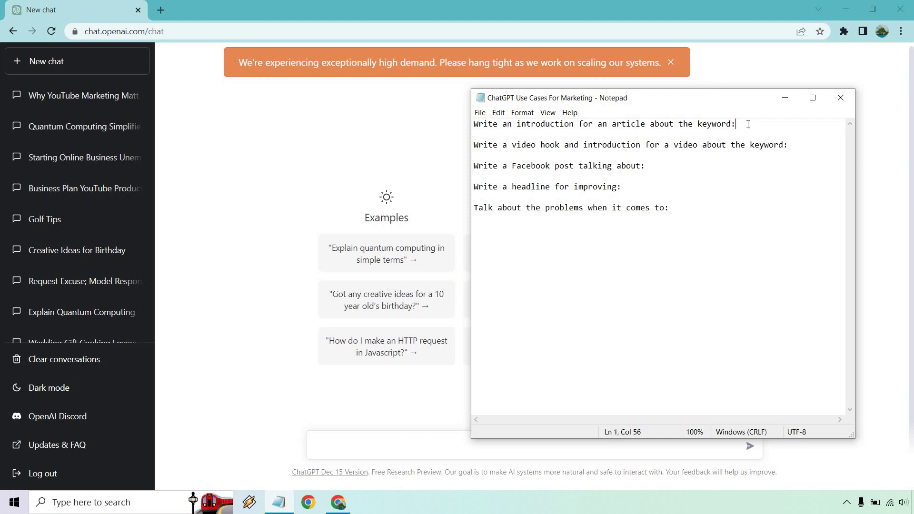
pyautogui.moveTo(746, 124); pyautogui.dragTo(598, 125)
pyautogui.moveTo(510, 114); pyautogui.dragTo(458, 119)
pyautogui.hotkey('ctrl', 'c')
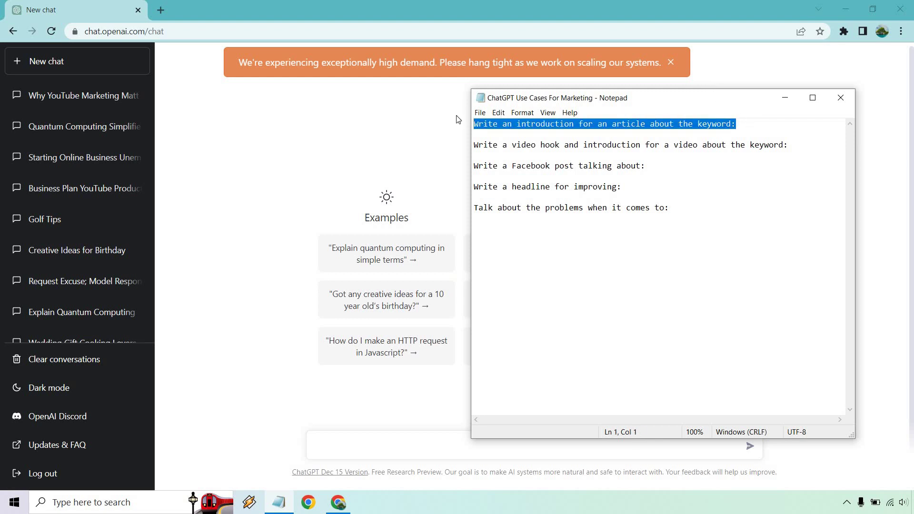
pyautogui.click(785, 98)
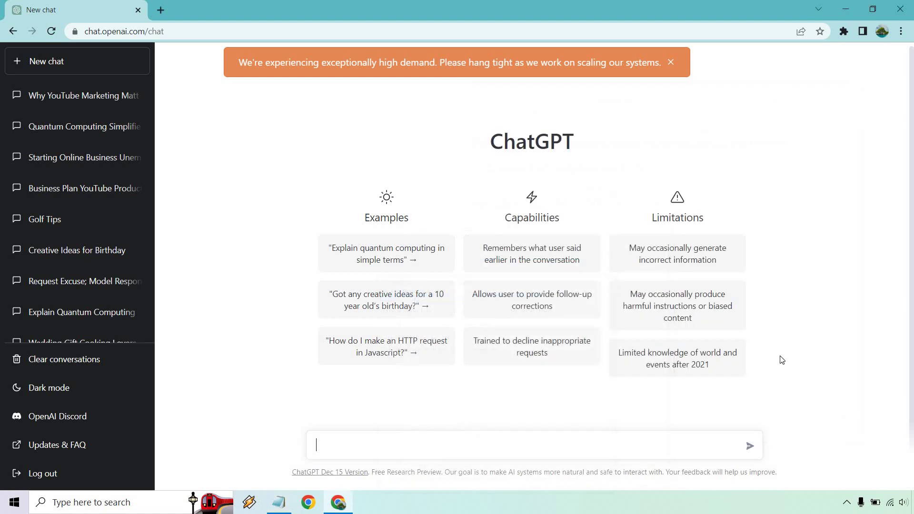
pyautogui.hotkey('ctrl', 'v')
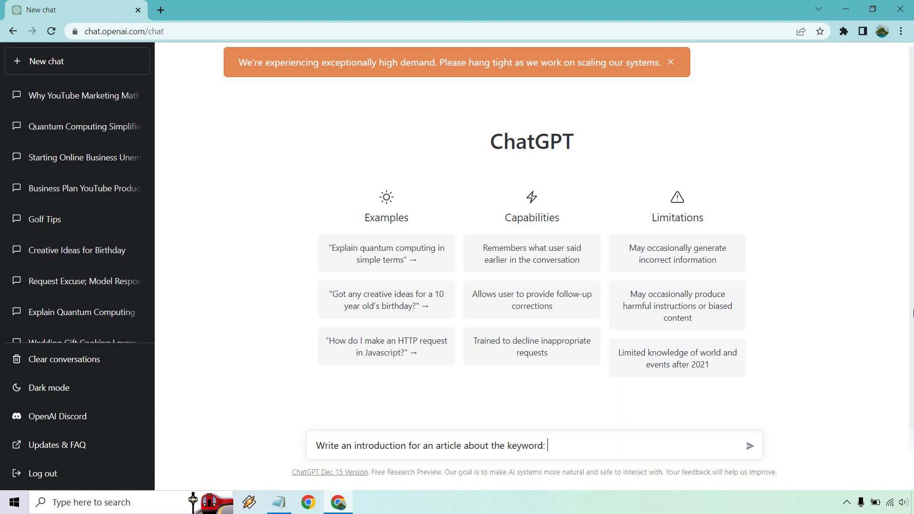
pyautogui.write('why golf is such a challenging sport')
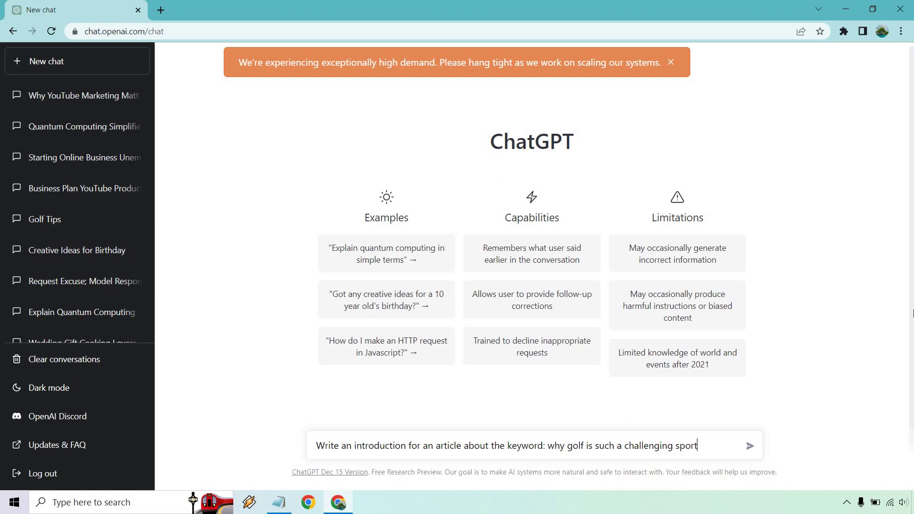
pyautogui.press('Return')
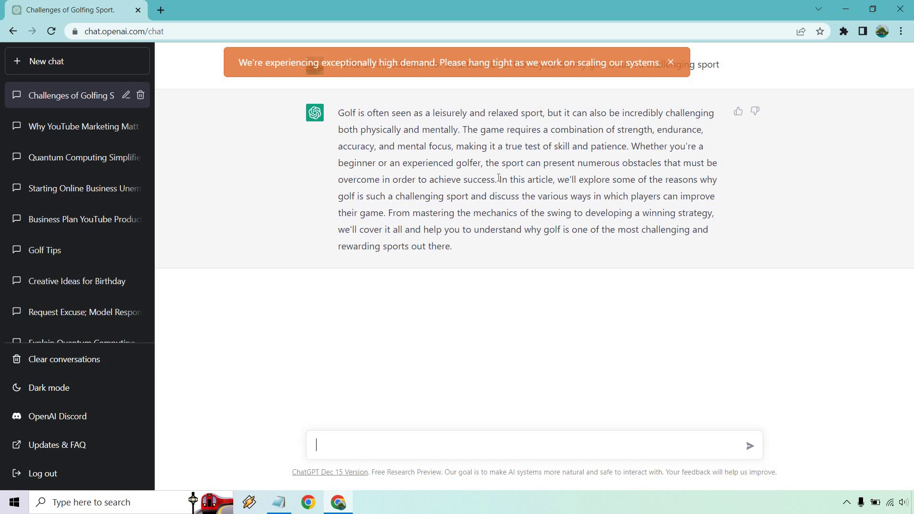
# Copy the video hook and introduction template from the notes into the message box.
pyautogui.moveTo(499, 179); pyautogui.dragTo(584, 247)
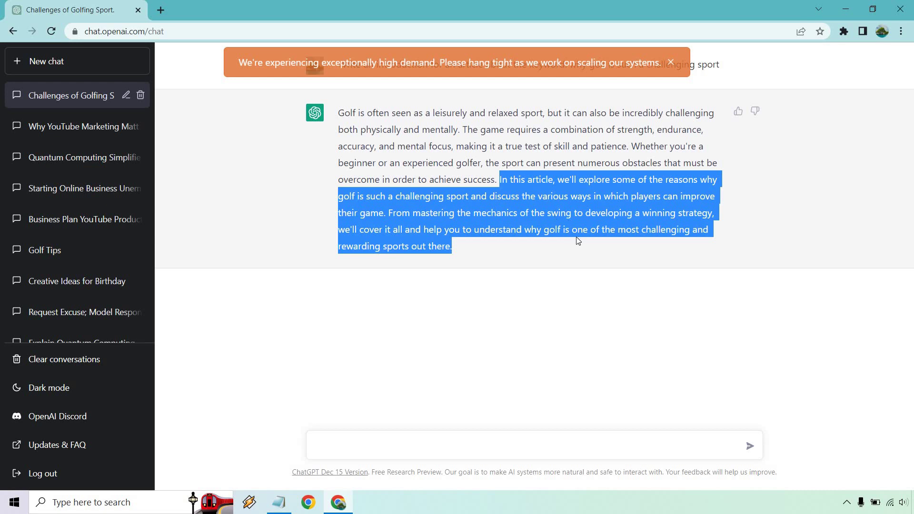
pyautogui.click(577, 262)
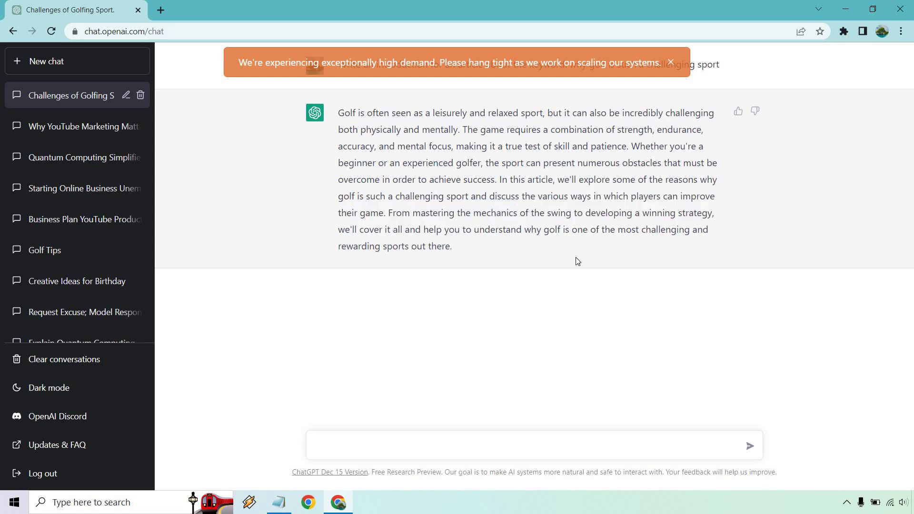
pyautogui.click(279, 503)
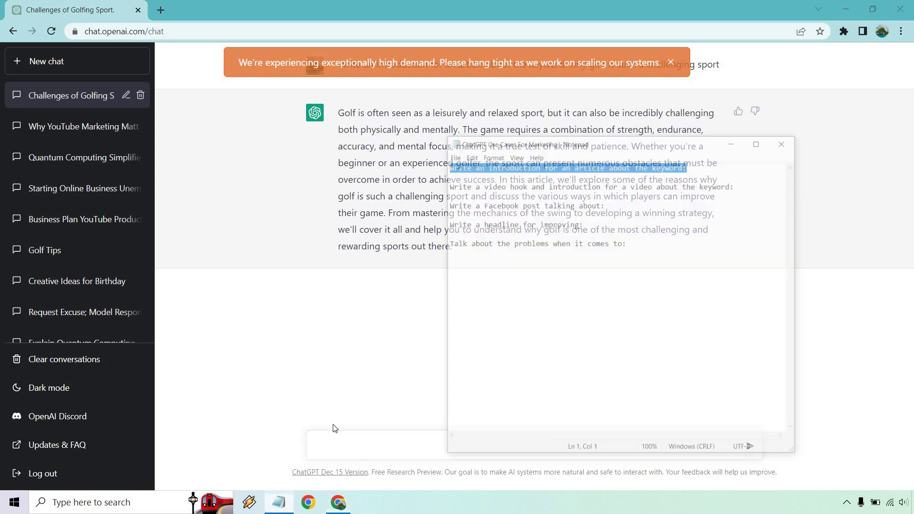
pyautogui.moveTo(799, 144); pyautogui.dragTo(474, 142)
pyautogui.hotkey('ctrl', 'c')
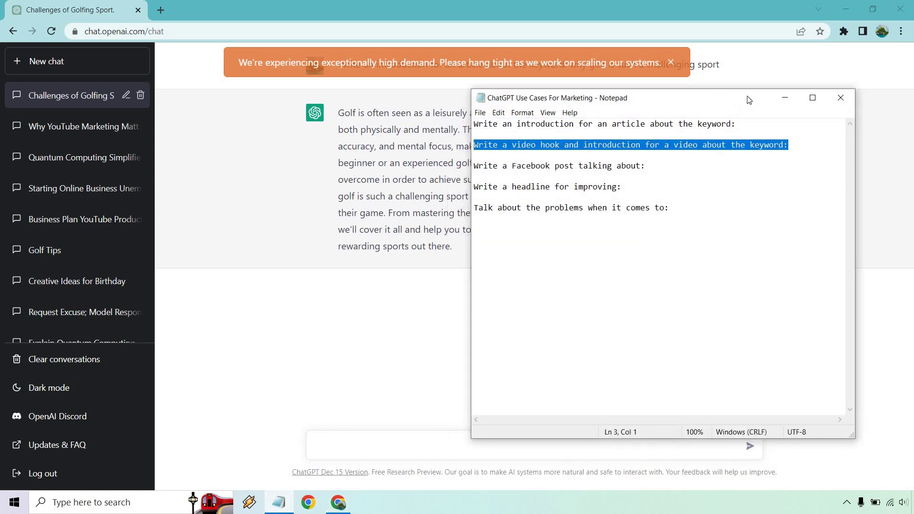
pyautogui.click(785, 97)
pyautogui.hotkey('ctrl', 'v')
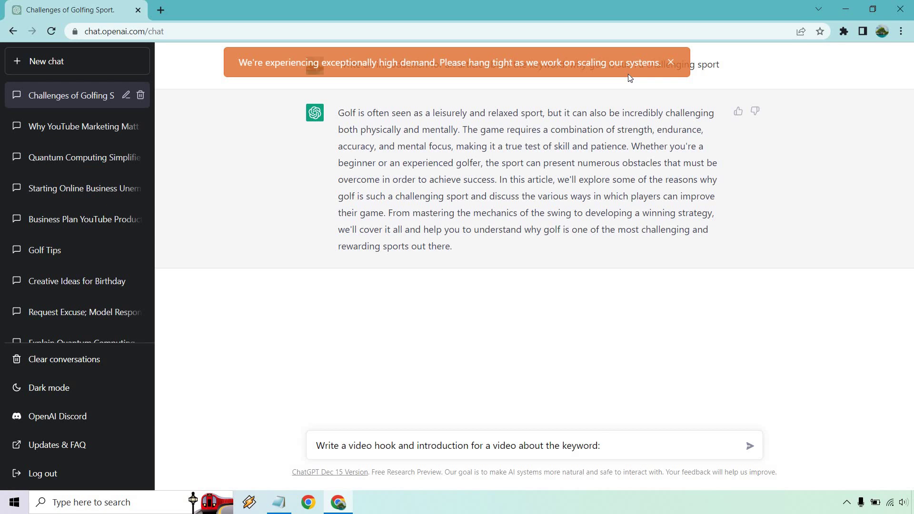
# Dismiss the high demand notice, add 'why golf is such a challenging sport' to the prompt, and send it.
pyautogui.click(672, 62)
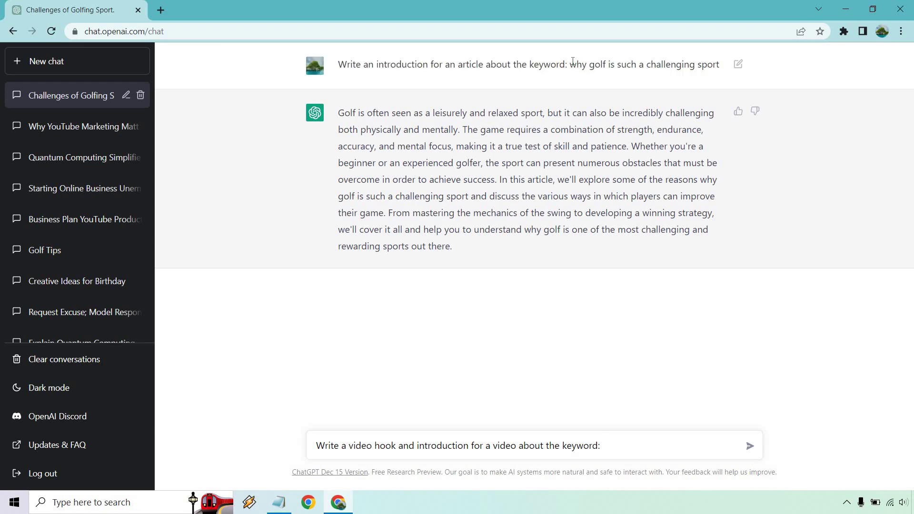
pyautogui.moveTo(570, 65); pyautogui.dragTo(720, 64)
pyautogui.hotkey('ctrl', 'c')
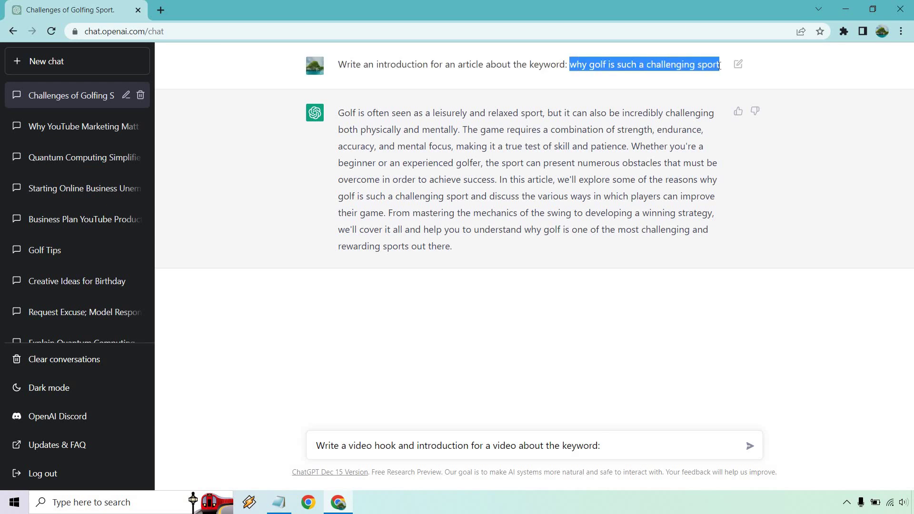
pyautogui.click(640, 443)
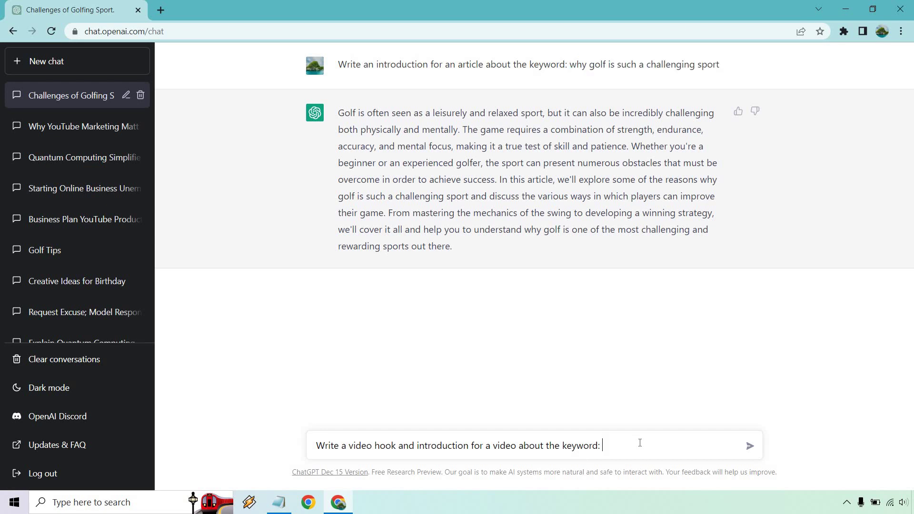
pyautogui.hotkey('ctrl', 'v')
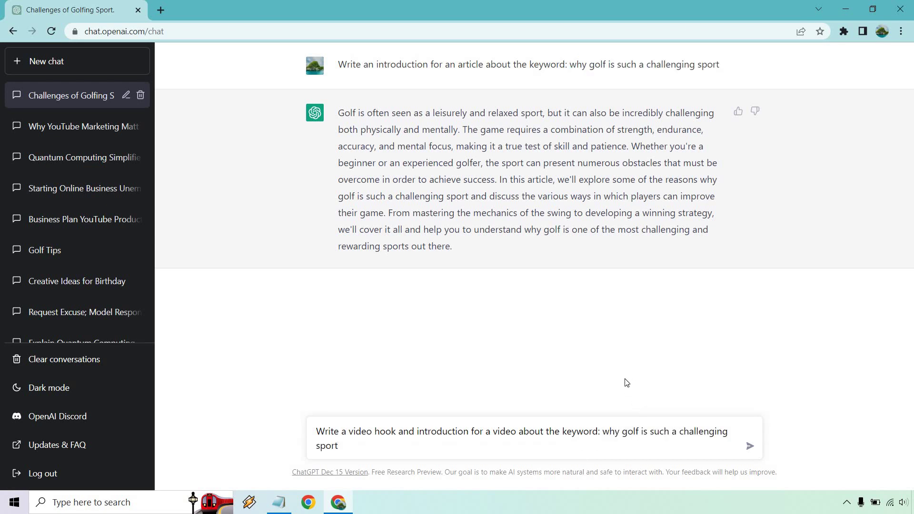
pyautogui.press('Return')
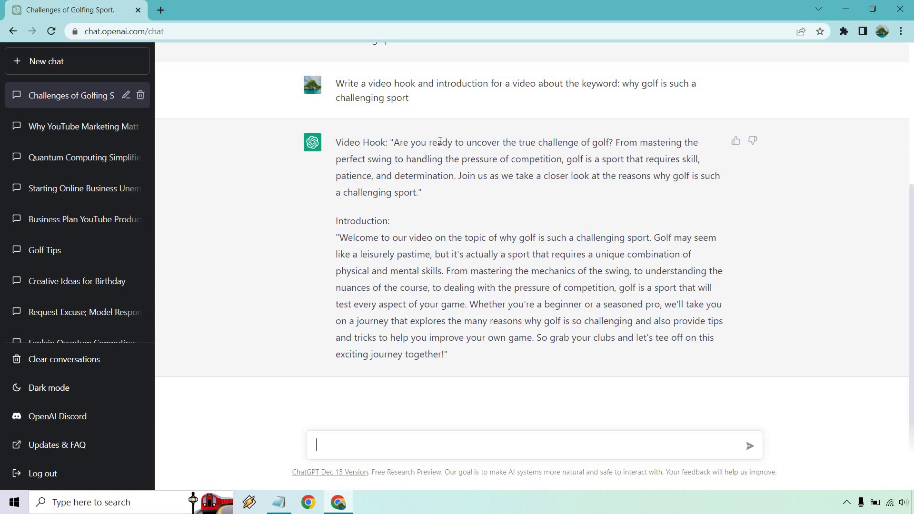
# Copy the earlier video hook prompt into a new message.
pyautogui.doubleClick(409, 98)
pyautogui.keyDown('shift'); pyautogui.click(336, 83); pyautogui.keyUp('shift')
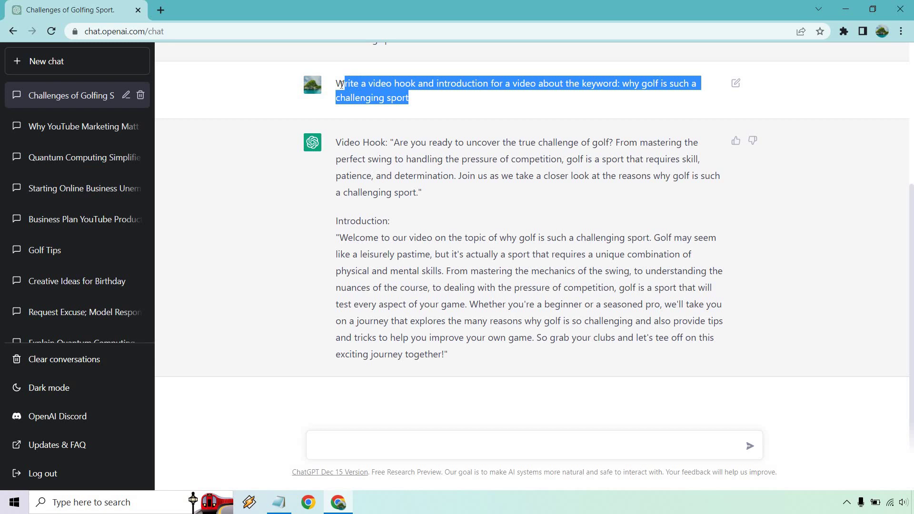
pyautogui.hotkey('ctrl', 'c')
pyautogui.click(420, 446)
pyautogui.hotkey('ctrl', 'v')
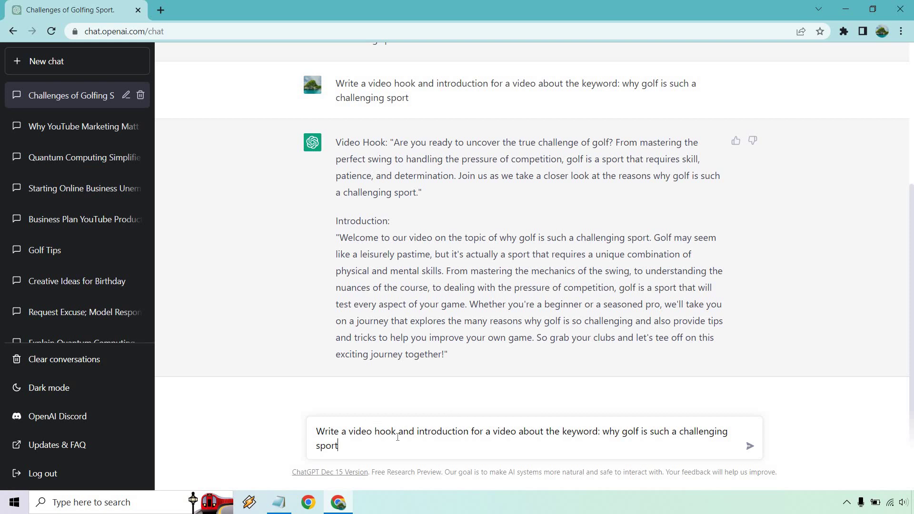
# Send the prompt without 'and introduction for a video', then select the Facebook post template.
pyautogui.moveTo(398, 435); pyautogui.dragTo(545, 436)
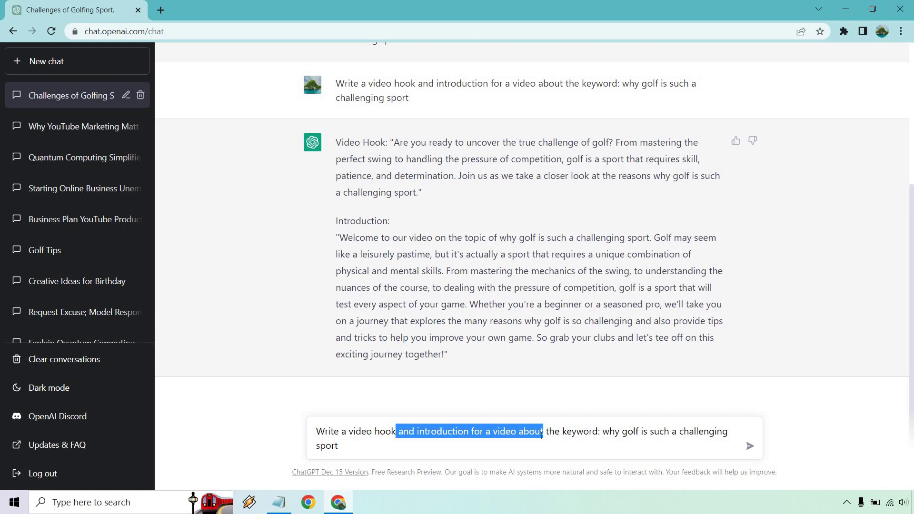
pyautogui.moveTo(545, 435); pyautogui.dragTo(518, 433)
pyautogui.press('BackSpace')
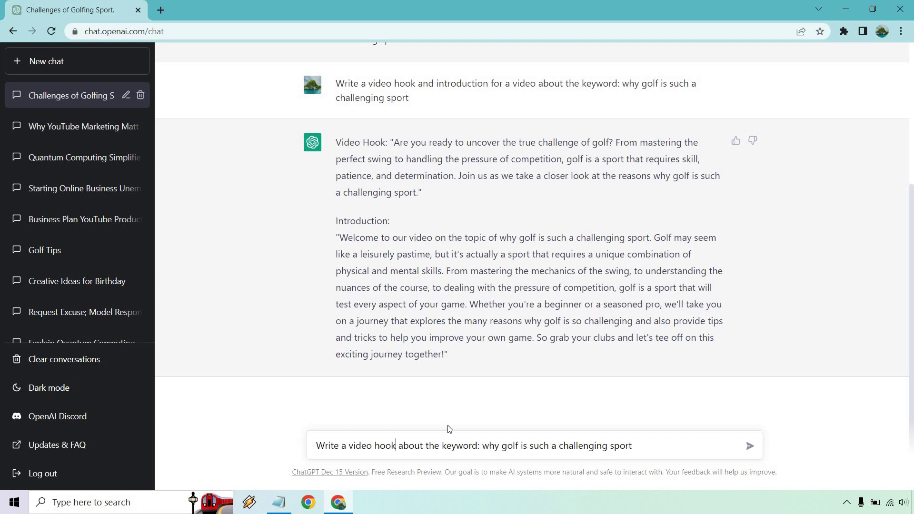
pyautogui.press('Return')
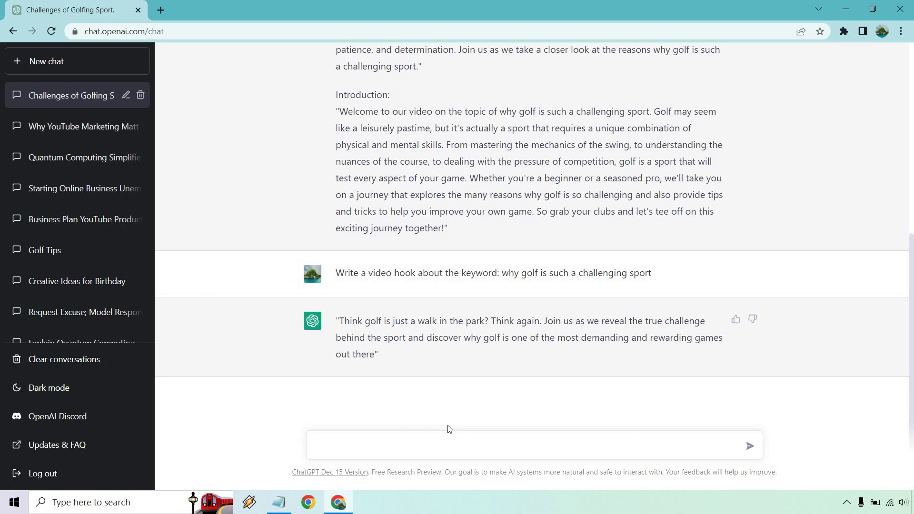
pyautogui.click(280, 503)
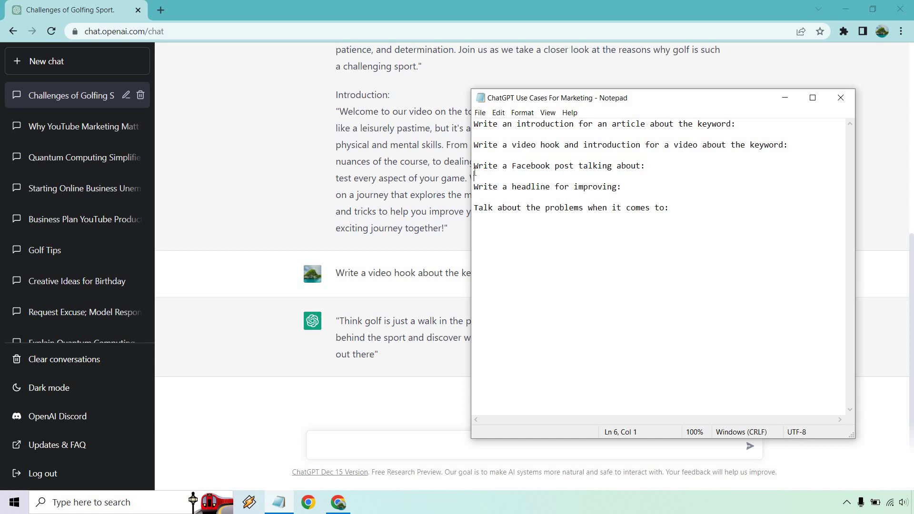
pyautogui.moveTo(651, 166); pyautogui.dragTo(474, 170)
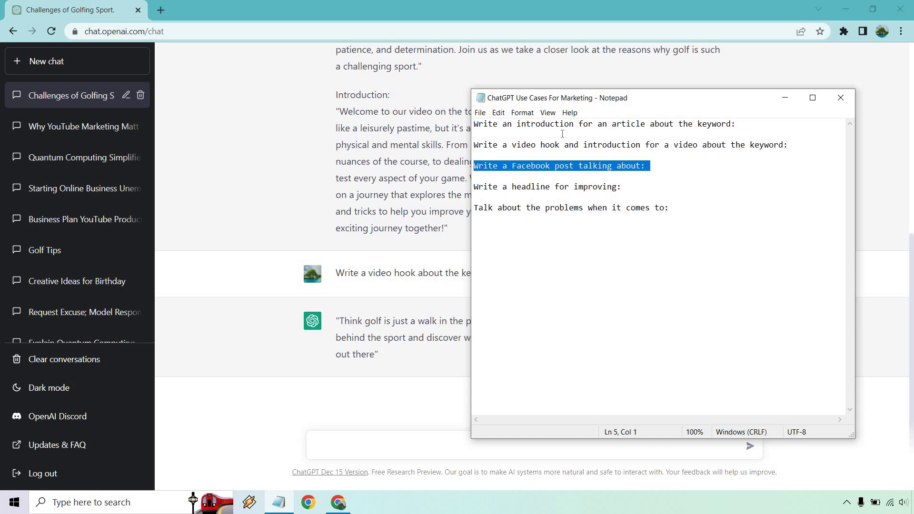
# Send the Facebook post template with the keyword 'why golf is such a challenging sport'.
pyautogui.click(784, 98)
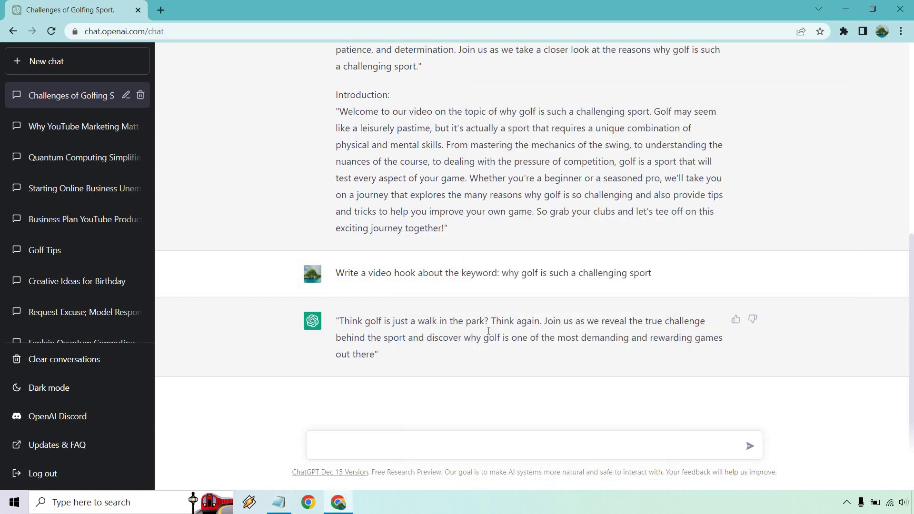
pyautogui.hotkey('ctrl', 'v')
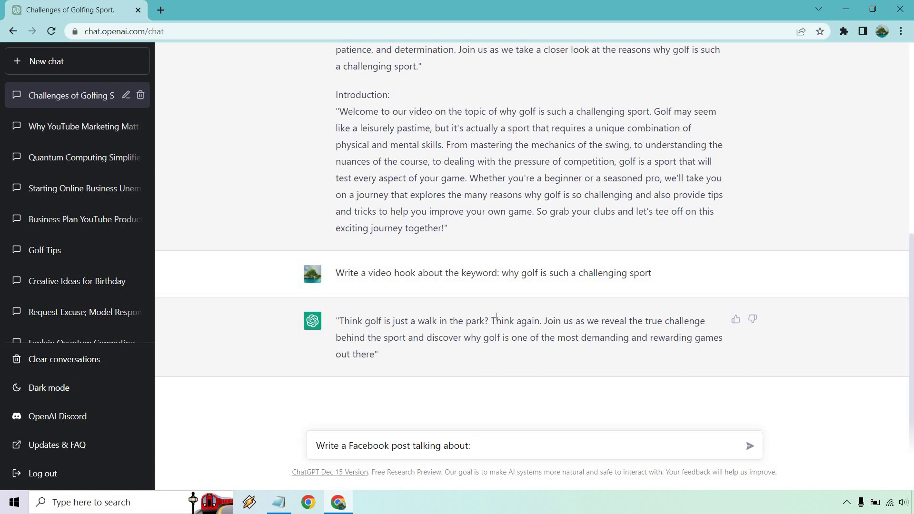
pyautogui.moveTo(528, 273)
pyautogui.moveTo(502, 273); pyautogui.dragTo(659, 278)
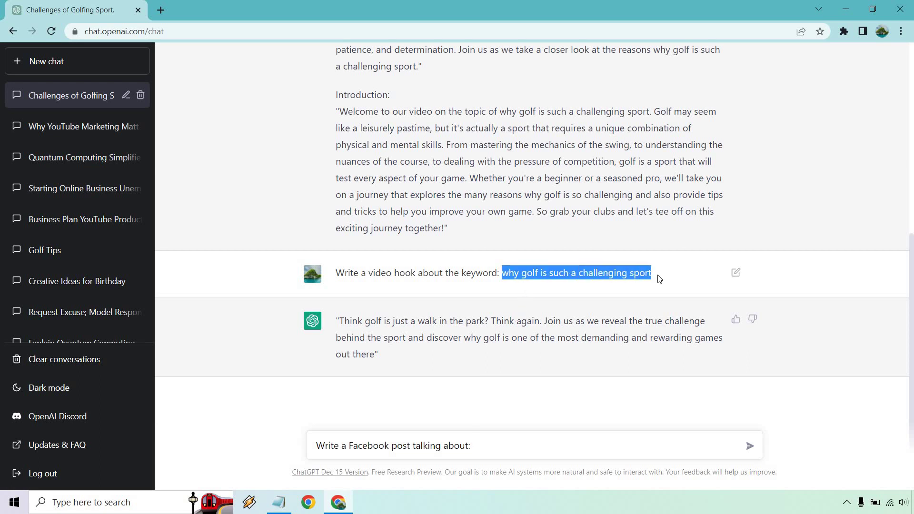
pyautogui.click(499, 450)
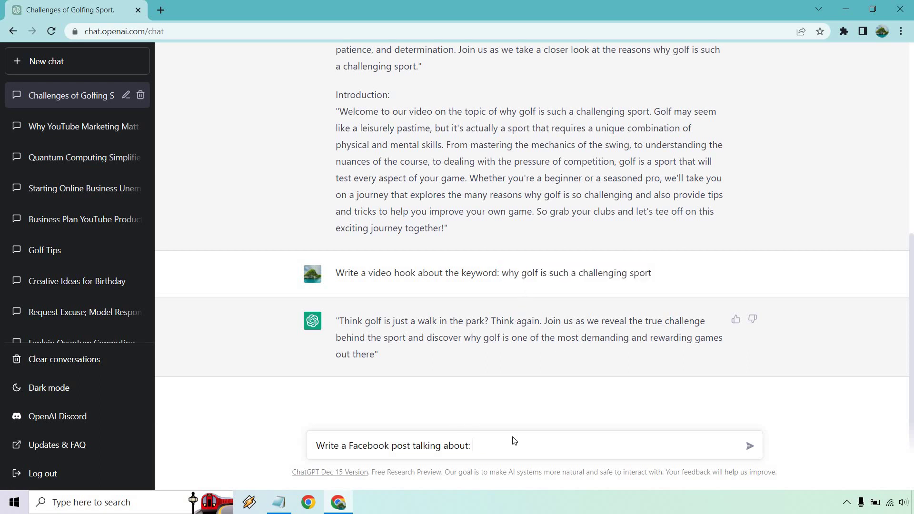
pyautogui.hotkey('ctrl', 'v')
pyautogui.hotkey('ctrl', 'a')
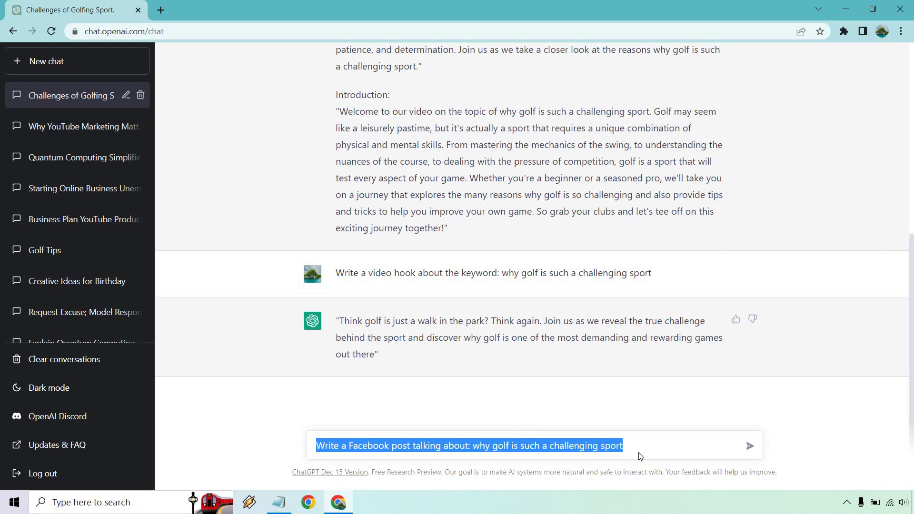
pyautogui.click(645, 451)
pyautogui.press('Return')
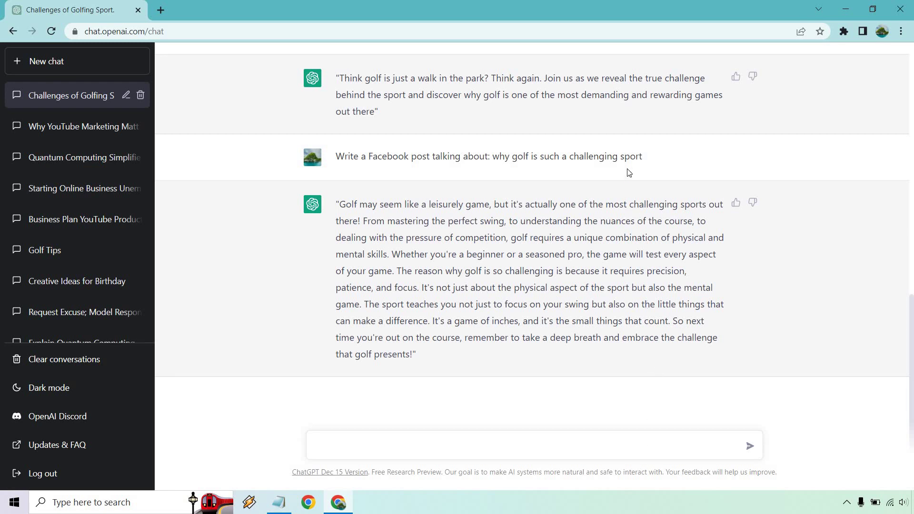
# Draft the 'Stir the pot' prompt aimed at football fans in the message box.
pyautogui.moveTo(489, 156)
pyautogui.moveTo(647, 158); pyautogui.dragTo(336, 165)
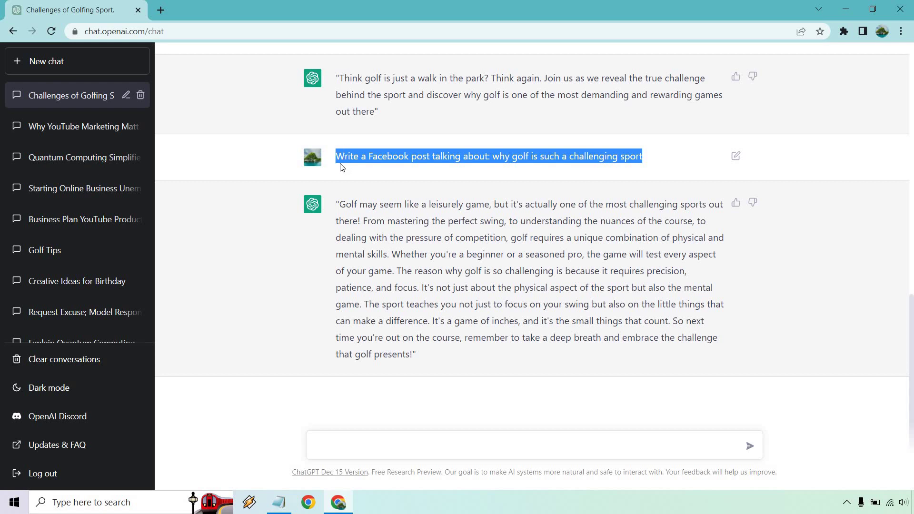
pyautogui.click(401, 450)
pyautogui.hotkey('ctrl', 'v')
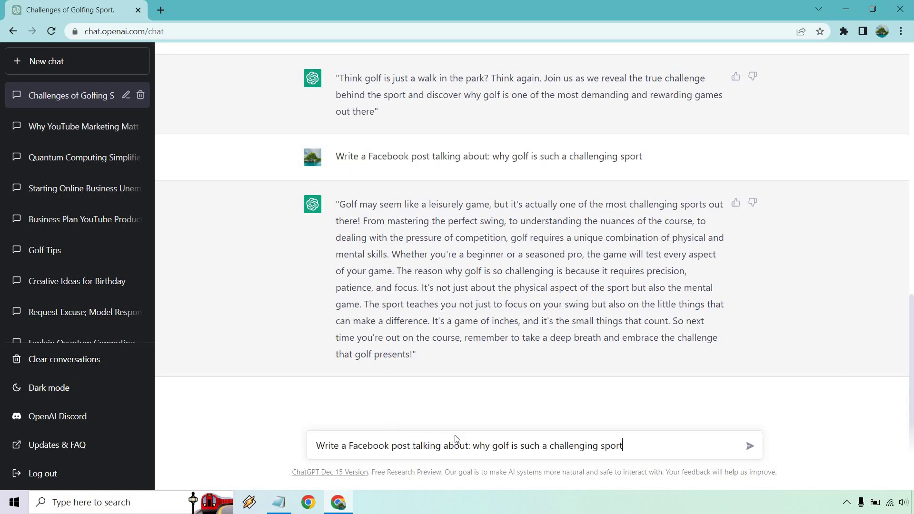
pyautogui.hotkey('ctrl', 'a')
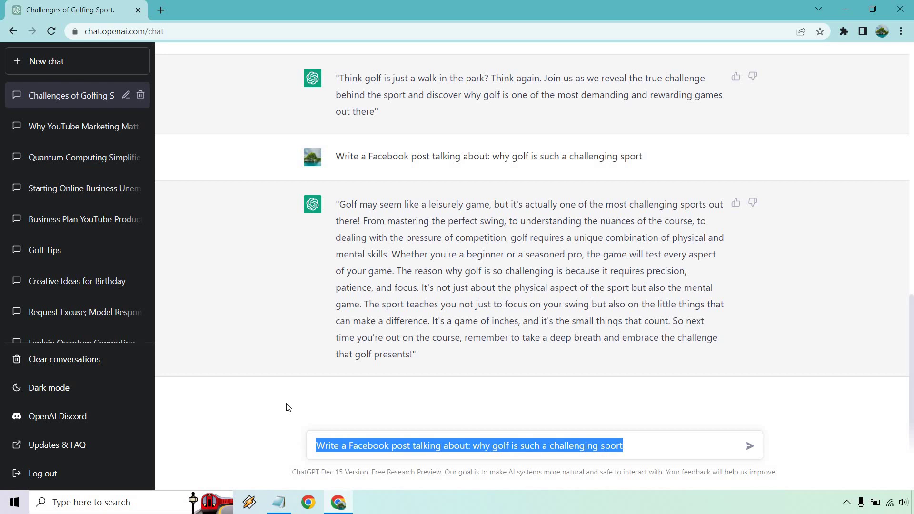
pyautogui.hotkey('ctrl', 'v')
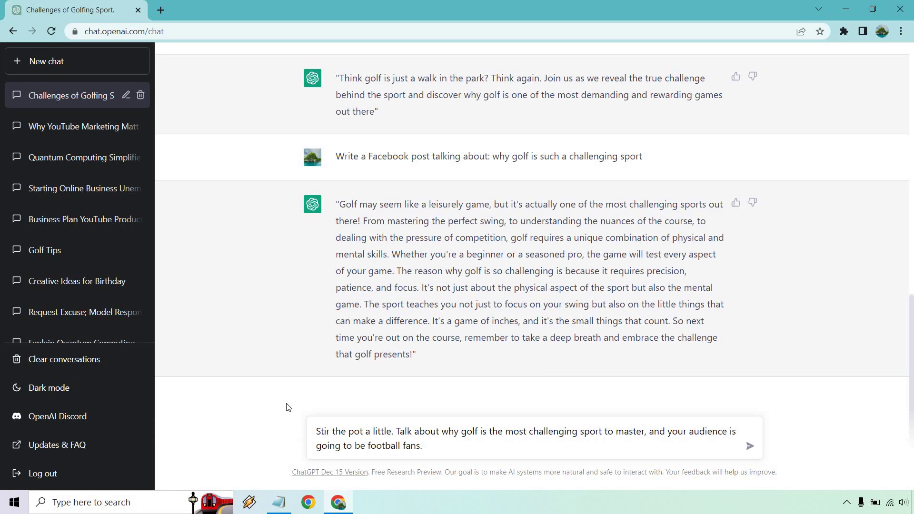
# Send the football fans prompt and reopen the Notepad templates.
pyautogui.press('Return')
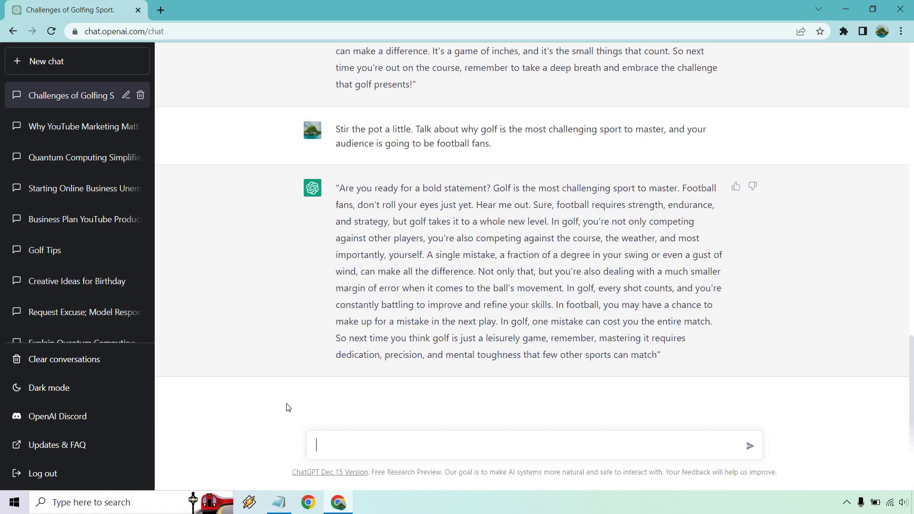
pyautogui.click(278, 503)
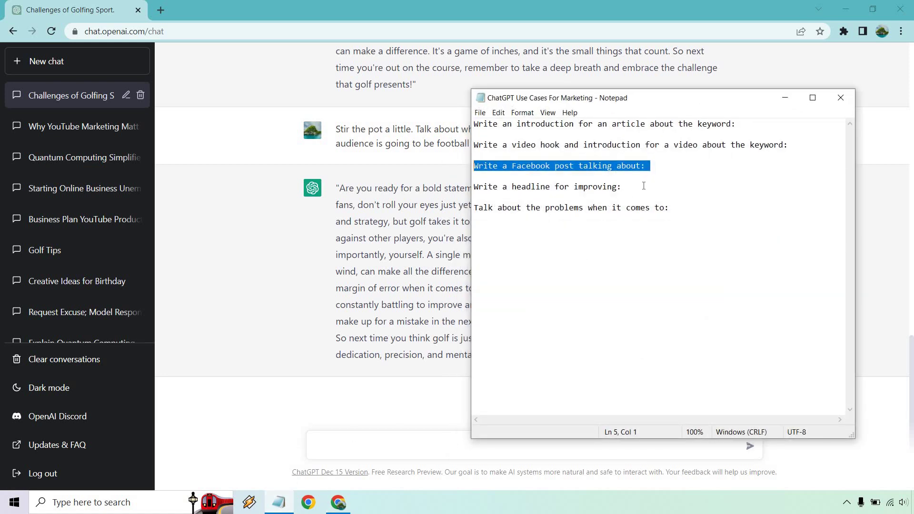
# Request a headline on improving the email opt-in rate, then ask for two more headlines.
pyautogui.moveTo(644, 187); pyautogui.dragTo(473, 188)
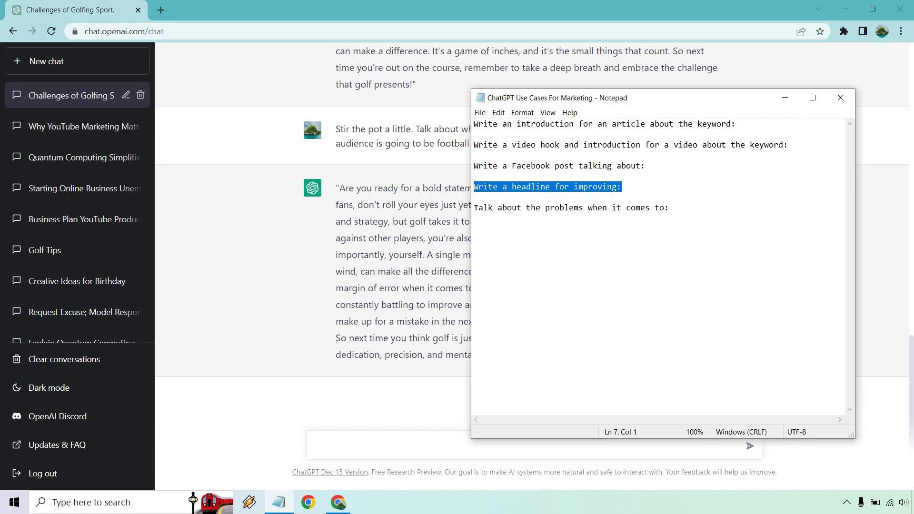
pyautogui.hotkey('ctrl', 'c')
pyautogui.click(785, 99)
pyautogui.hotkey('ctrl', 'v')
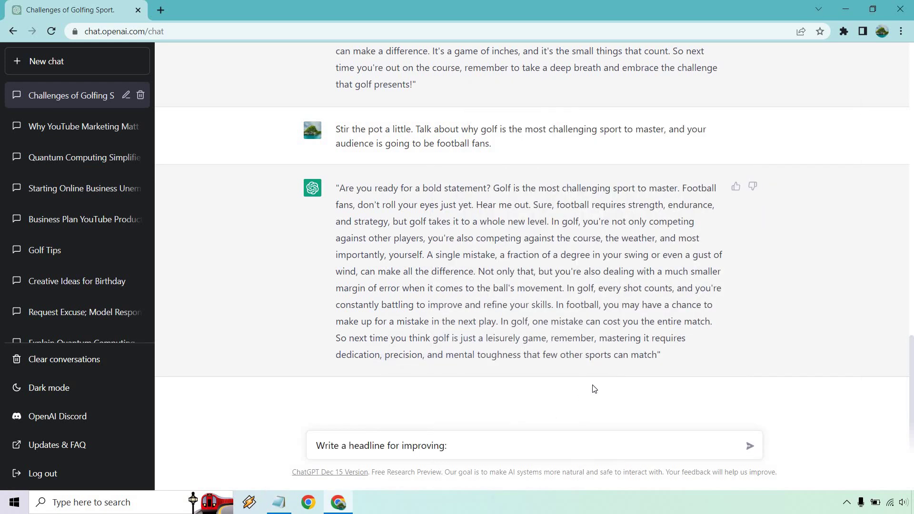
pyautogui.write(' your optin ra')
pyautogui.write('te for coll')
pyautogui.write('eting')
pyautogui.press('BackSpace')
pyautogui.press('BackSpace')
pyautogui.press('BackSpace')
pyautogui.write('cting ema')
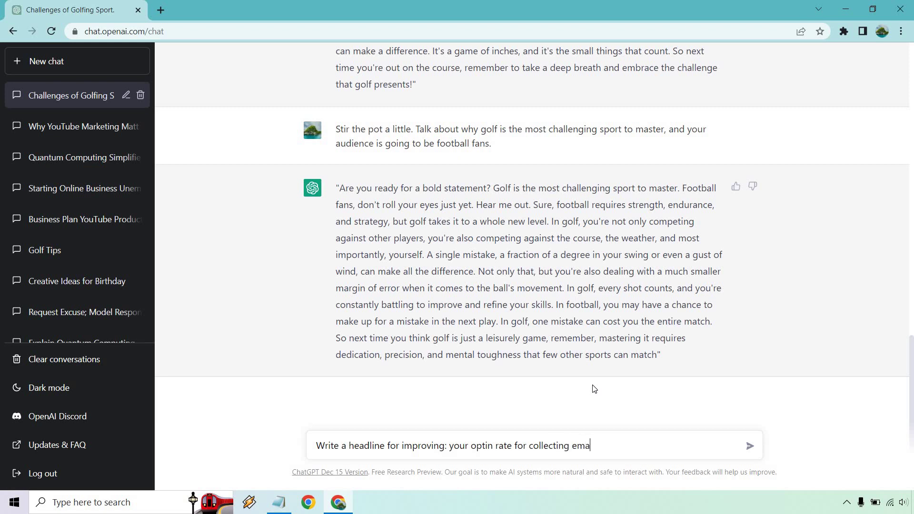
pyautogui.write('ils')
pyautogui.press('Return')
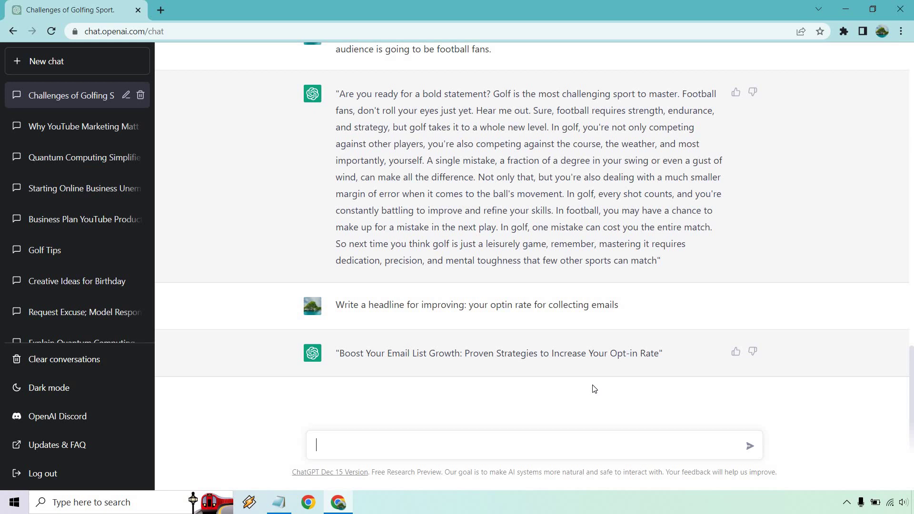
pyautogui.write('Write another headline')
pyautogui.press('Return')
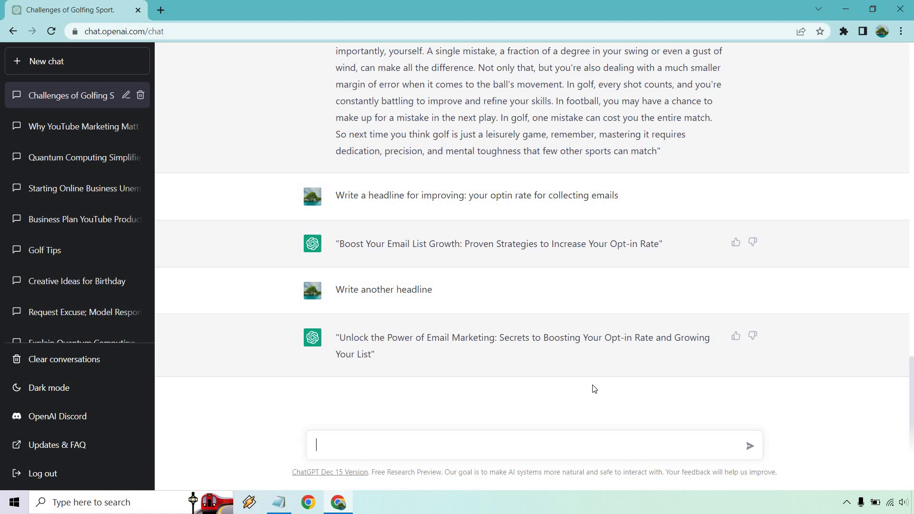
pyautogui.write('Write an')
pyautogui.write('other')
pyautogui.press('Return')
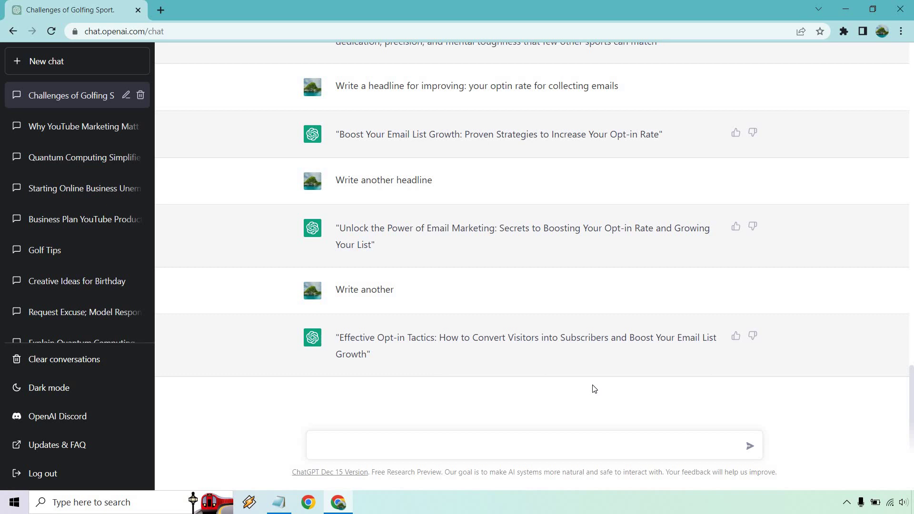
# Paste the 'Talk about the problems' template into the message box.
pyautogui.click(279, 503)
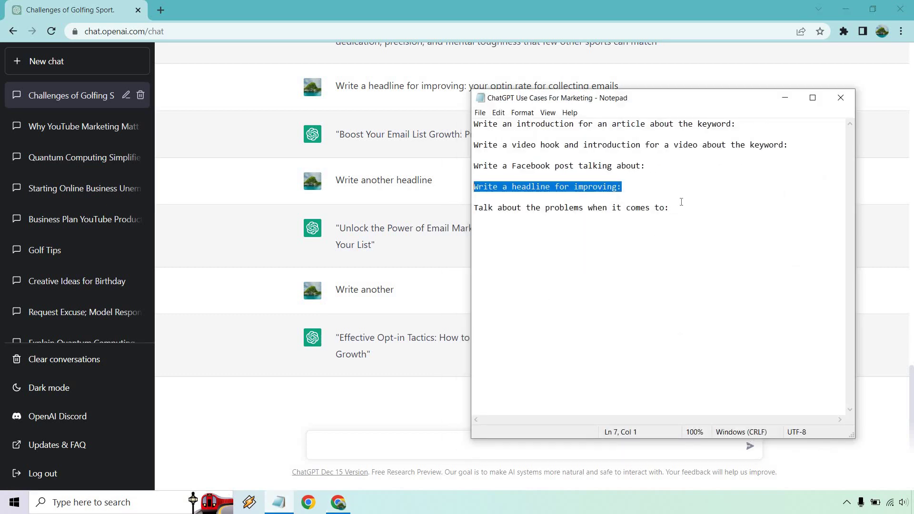
pyautogui.moveTo(676, 207); pyautogui.dragTo(476, 213)
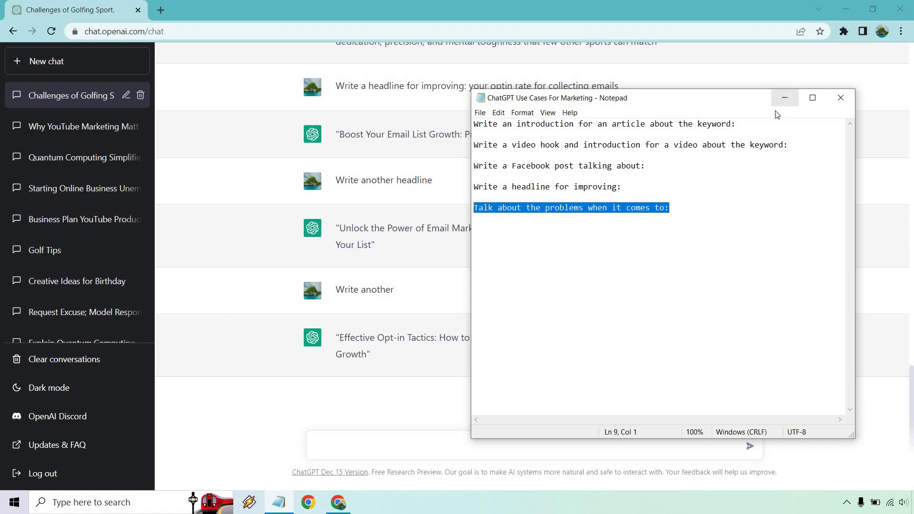
pyautogui.click(785, 98)
pyautogui.hotkey('ctrl', 'v')
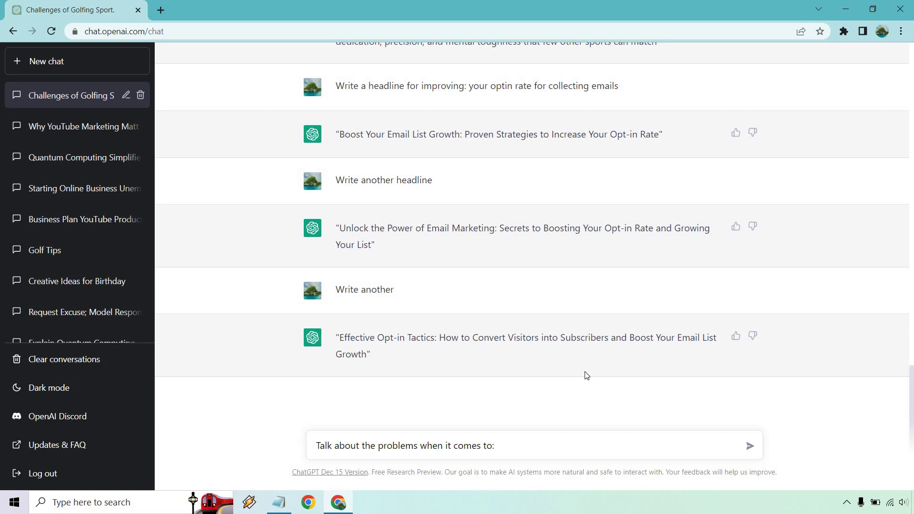
pyautogui.write(' buildin')
pyautogui.write('g and growing an on')
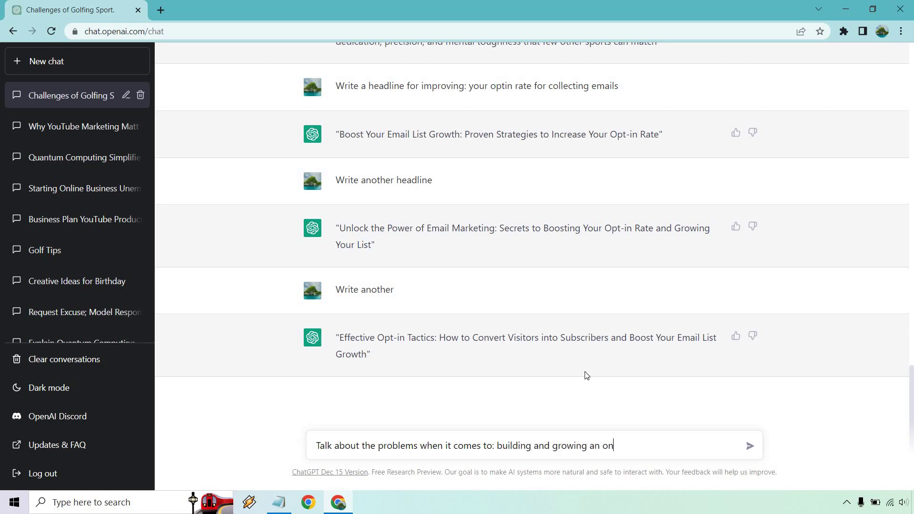
pyautogui.write('line business.')
# Send the prompt about problems building and growing an online business.
pyautogui.press('Return')
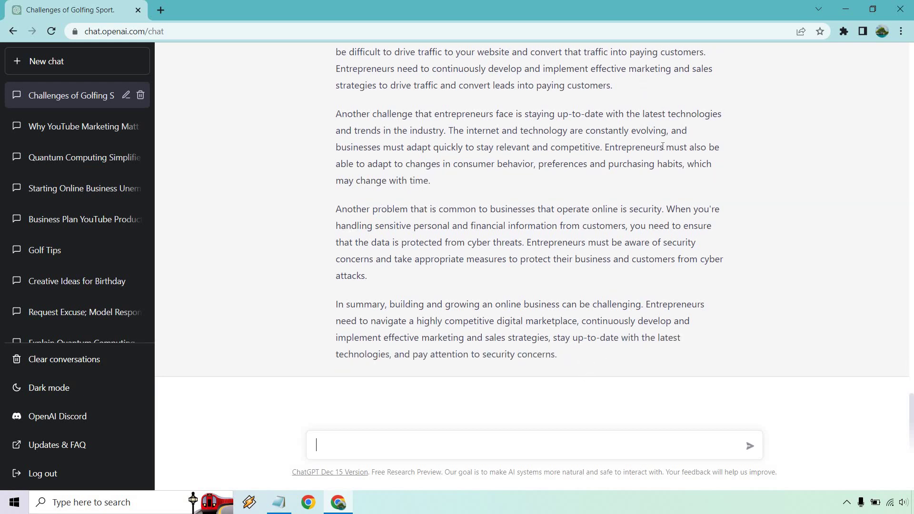
pyautogui.scroll(1, 886, 256)
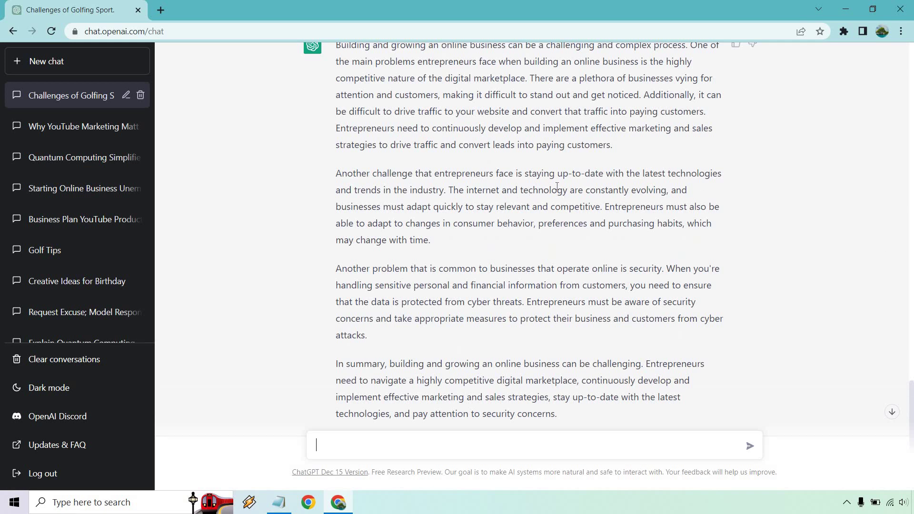
pyautogui.scroll(-1, 557, 187)
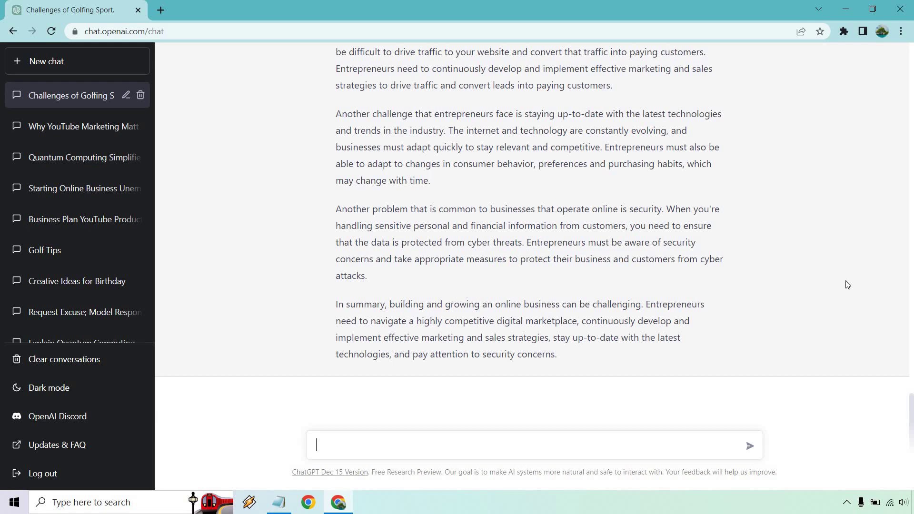
pyautogui.scroll(1, 841, 284)
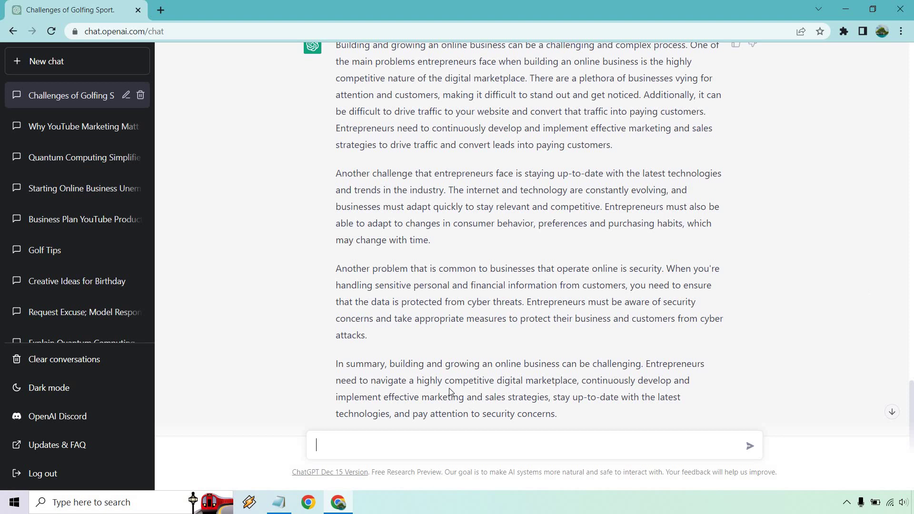
# Bring up the Notepad templates, then hide them again to show the online business reply.
pyautogui.click(283, 508)
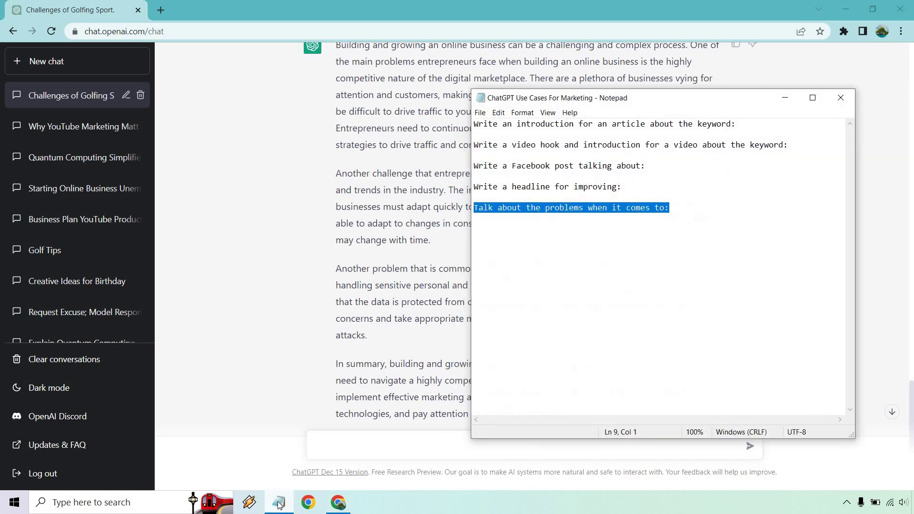
pyautogui.click(884, 267)
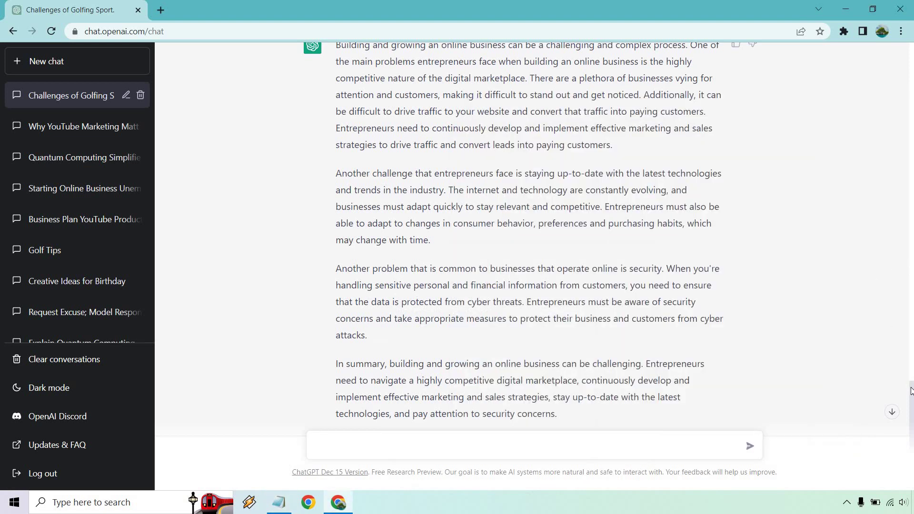
pyautogui.scroll(1, 911, 390)
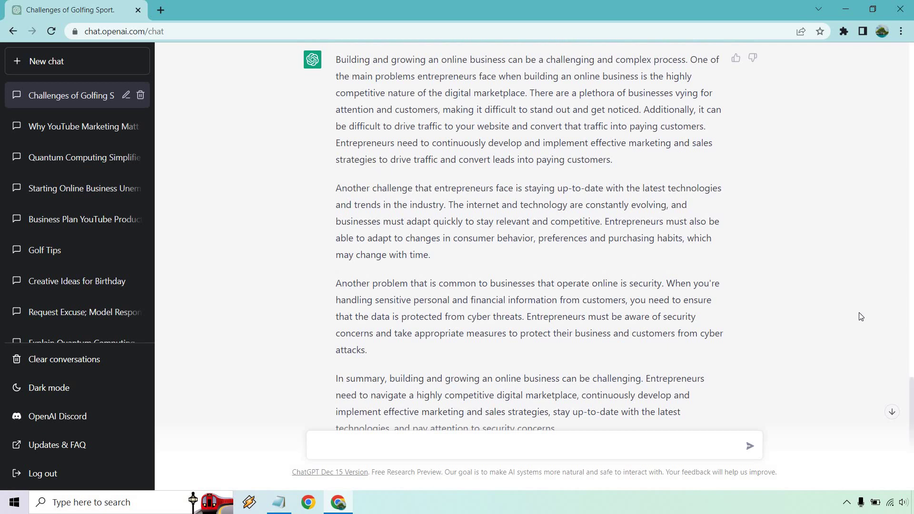